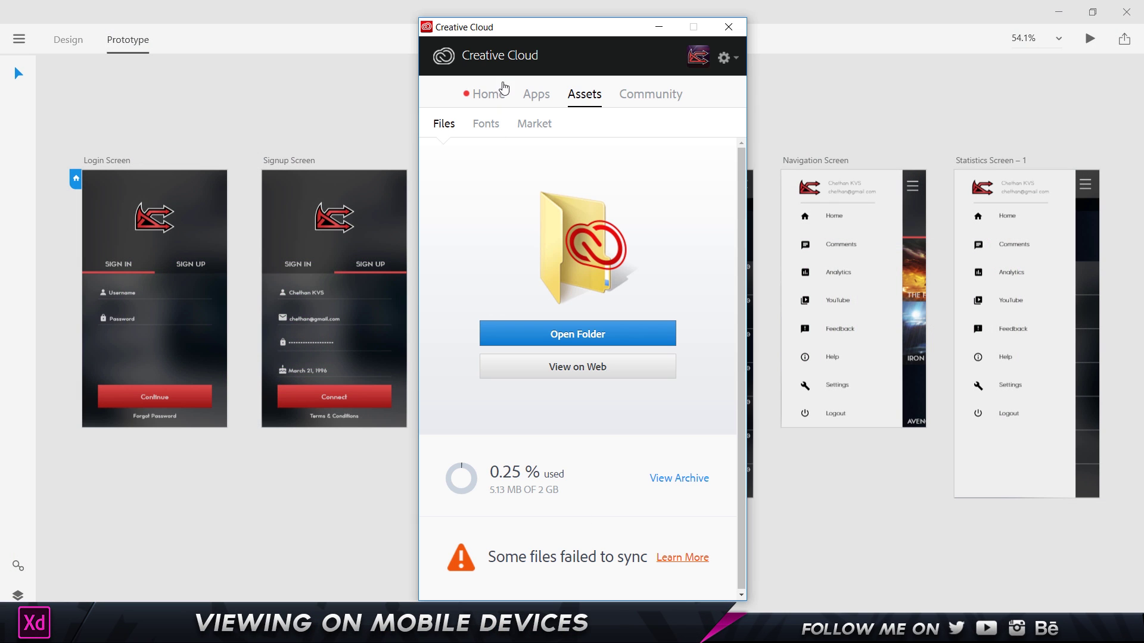
- Open the synced Creative Cloud Files folder from the Creative Cloud app
left_click_drag(540, 32, 514, 28)
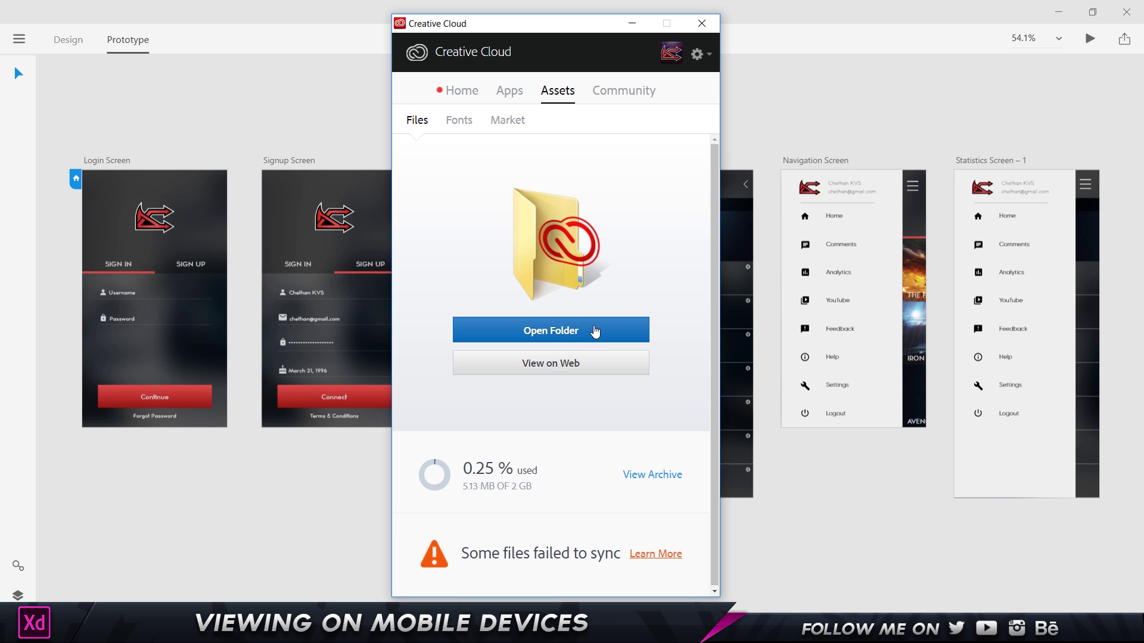
left_click(595, 332)
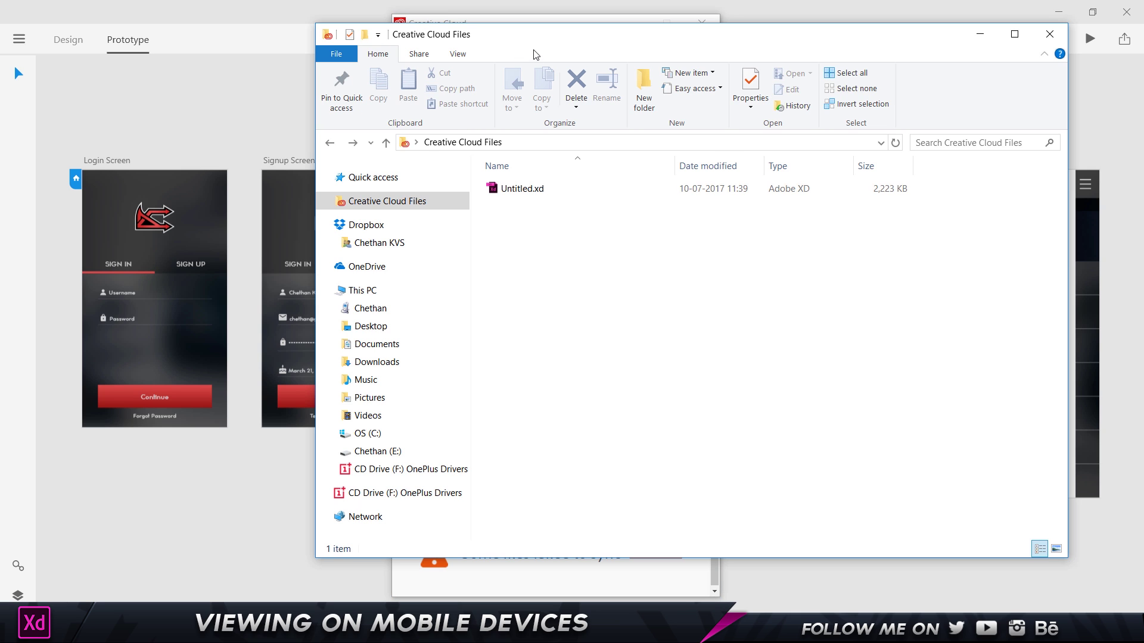
- Check Untitled.xd in the Creative Cloud Files folder and return to Creative Cloud
mouse_move(536, 45)
left_mouse_down()
mouse_move(488, 76)
mouse_move(470, 58)
left_mouse_up()
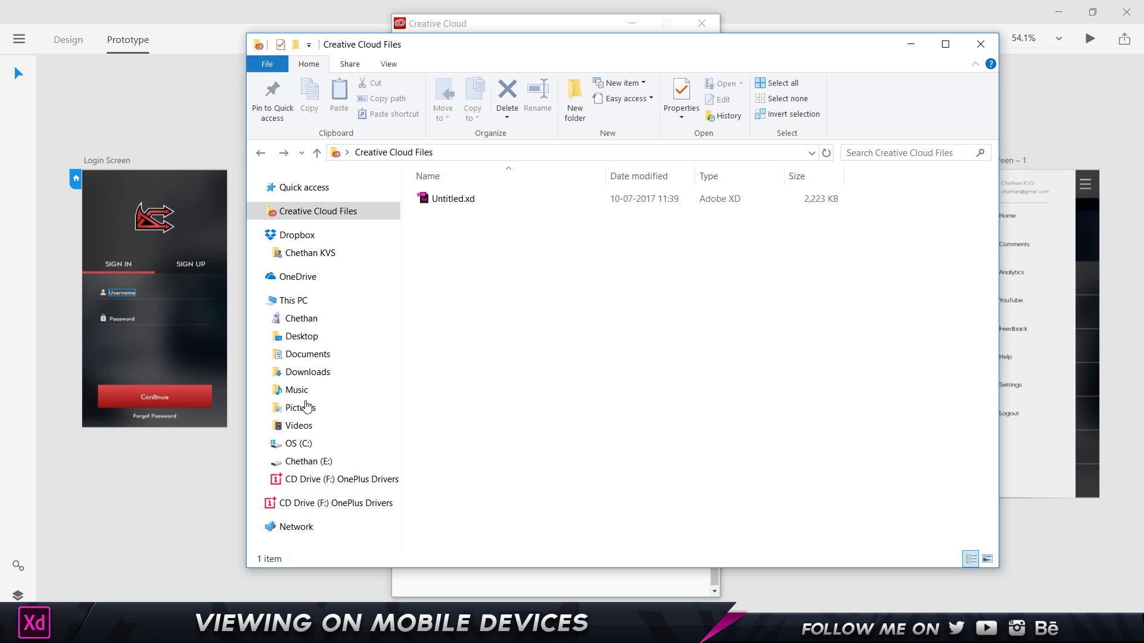
left_click(461, 197)
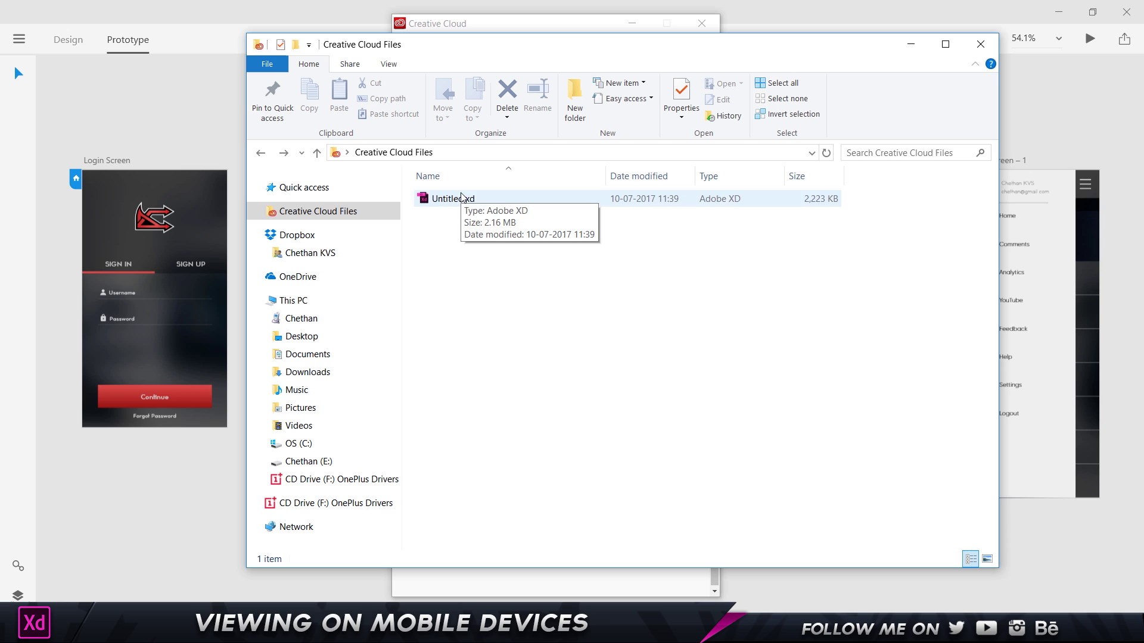
left_click(517, 29)
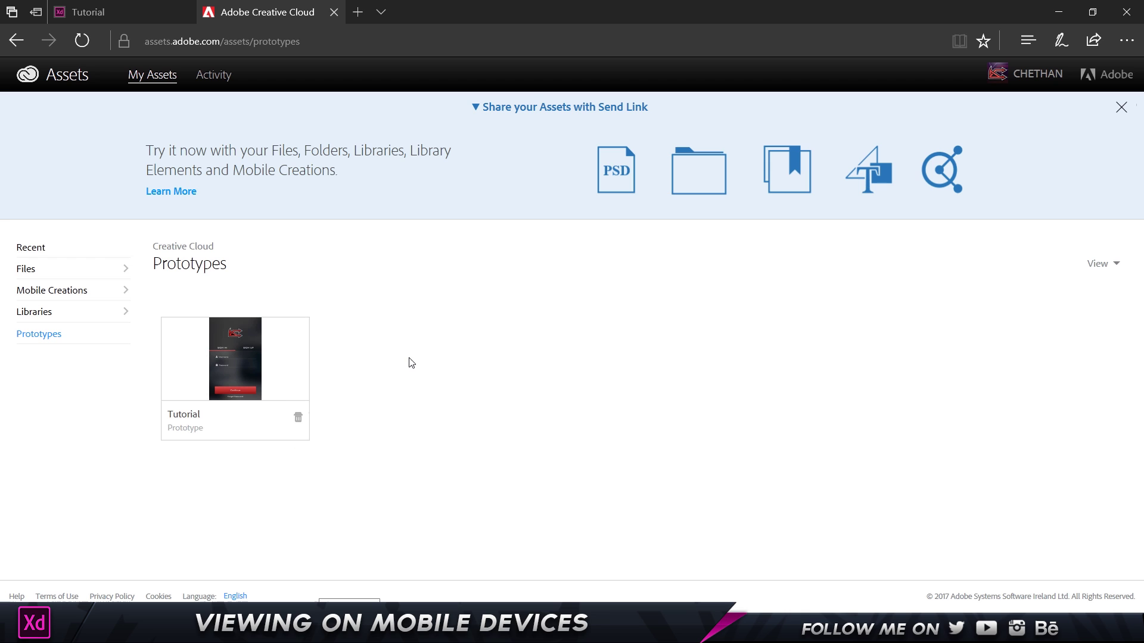
- Show All Files on assets.adobe.com to find Untitled.xd
left_click(28, 269)
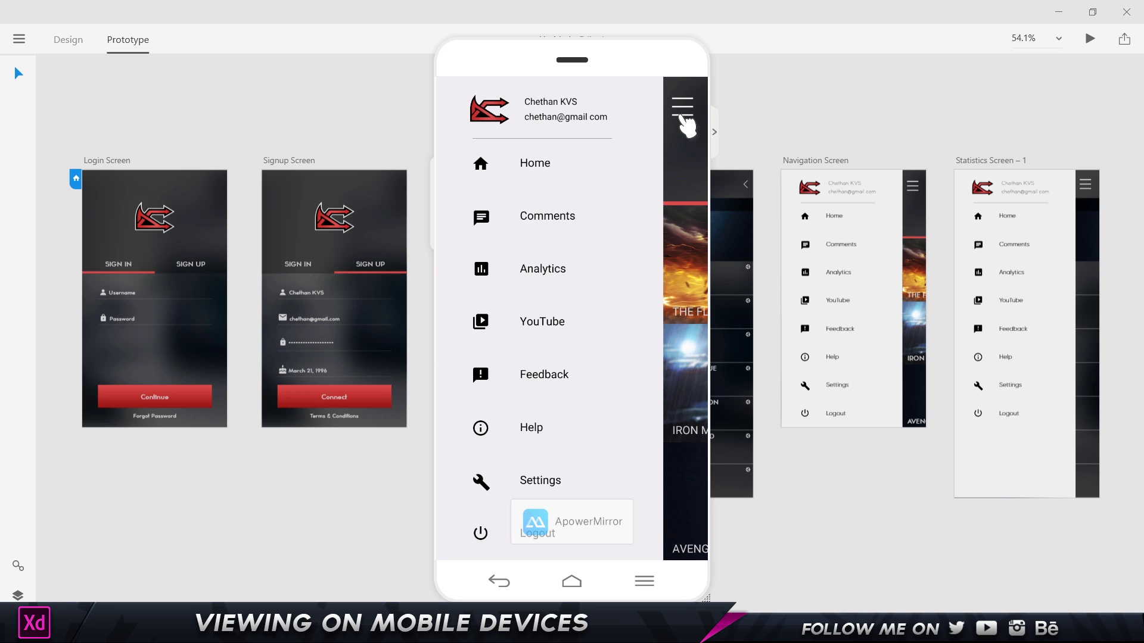
- Move between the drawer, Dashboard and Avengers statistics screens, ending on the Dashboard
left_click(683, 119)
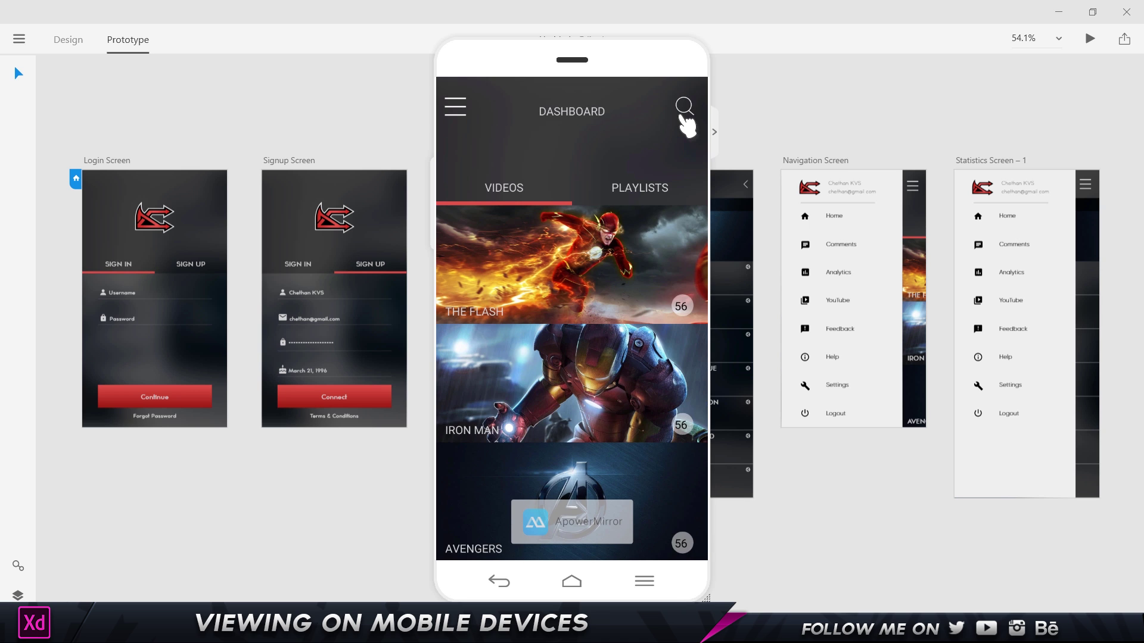
left_click(685, 122)
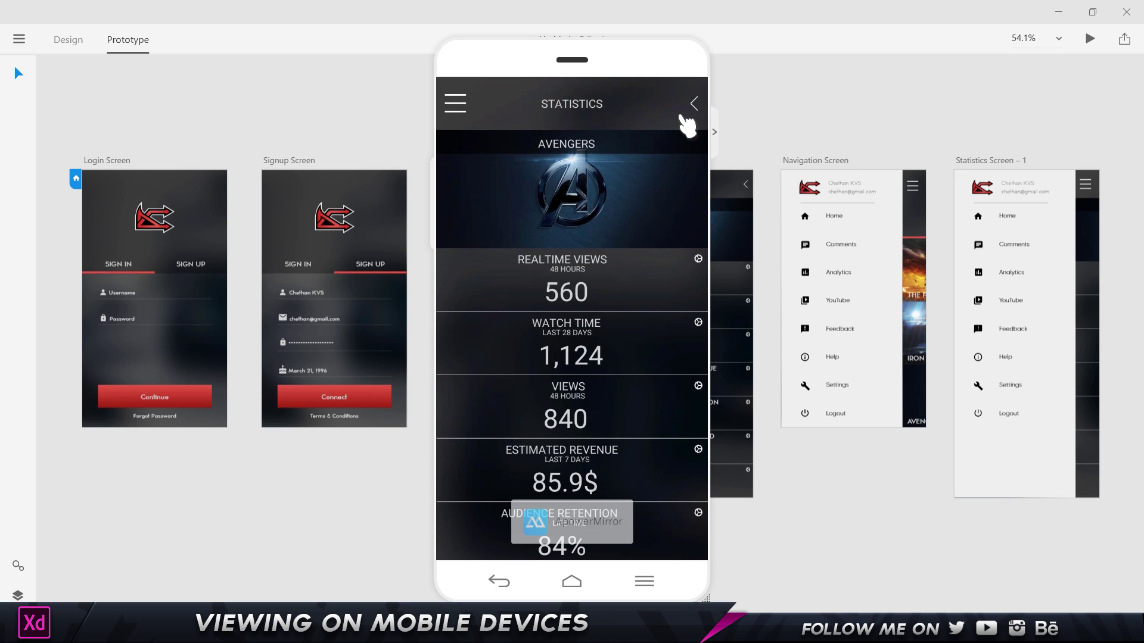
left_click(686, 126)
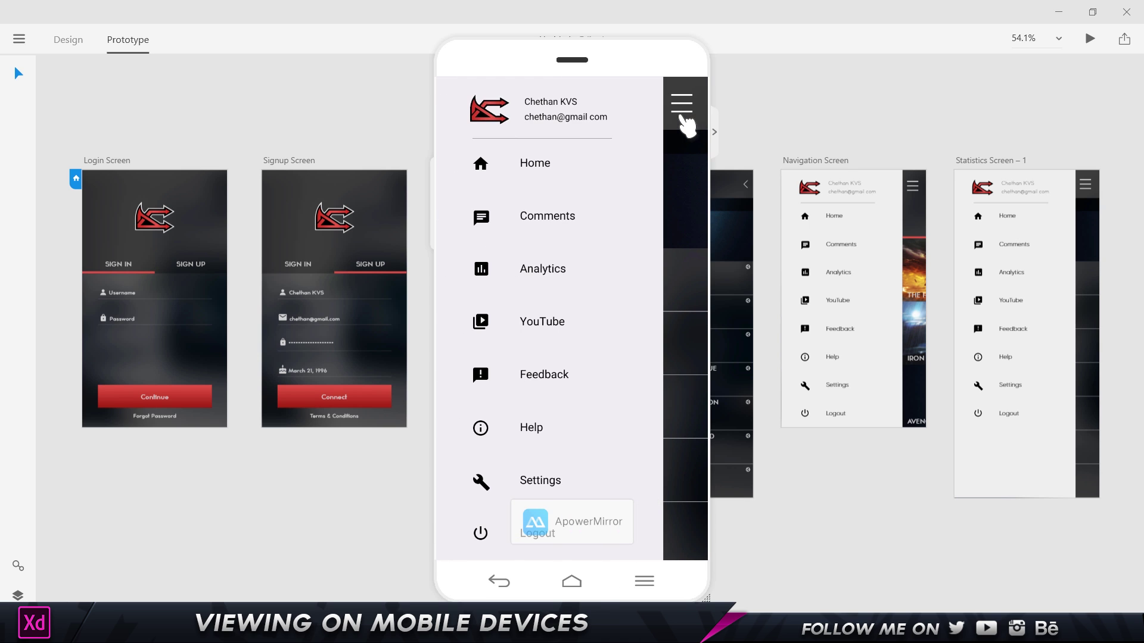
left_click(685, 121)
left_click(684, 121)
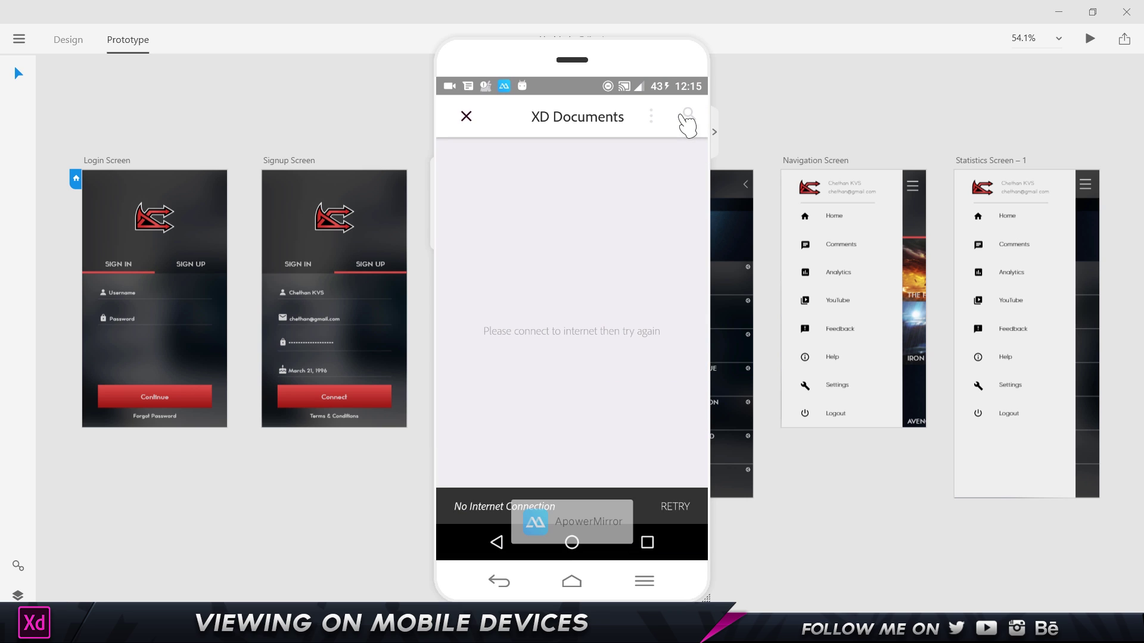
- Close the ApowerMirror phone window to reveal the desktop XD artboards
left_click(734, 117)
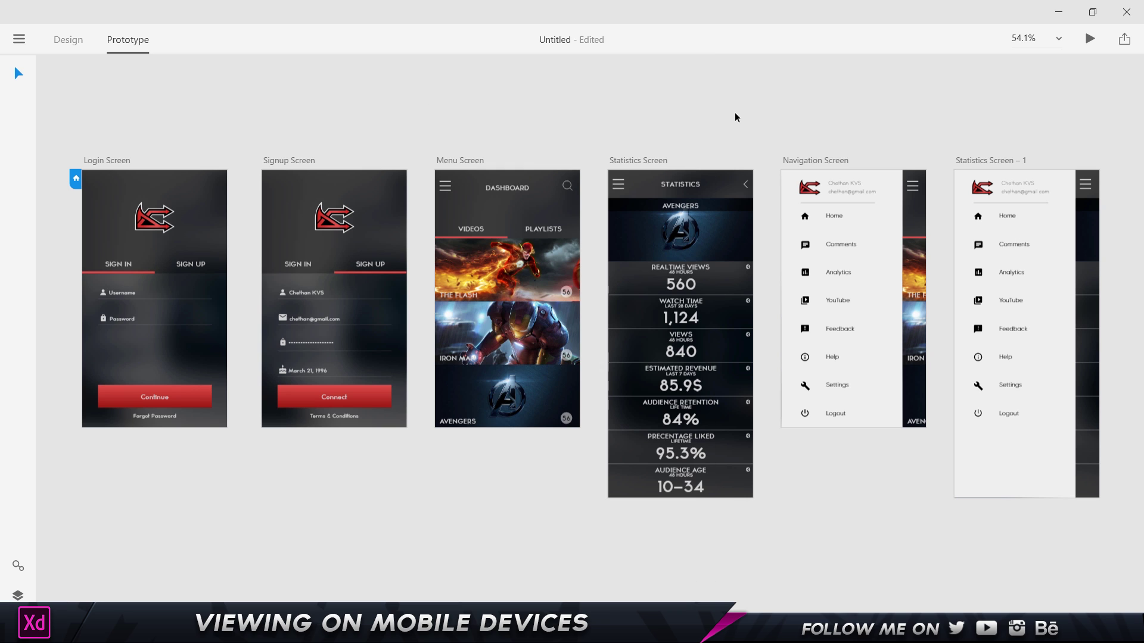